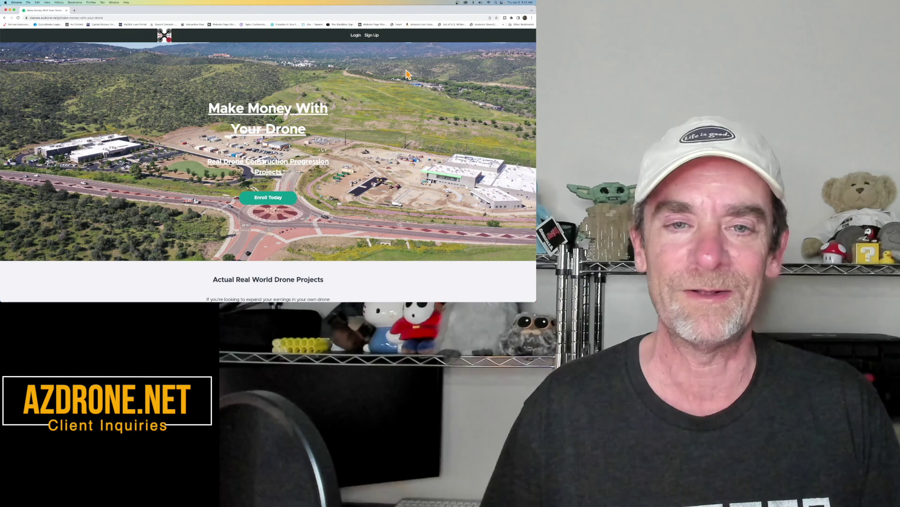
Scroll the Chrome course page down and back up
{"action": "scroll", "coordinate": [388, 90], "scroll_direction": "down", "scroll_amount": 6}
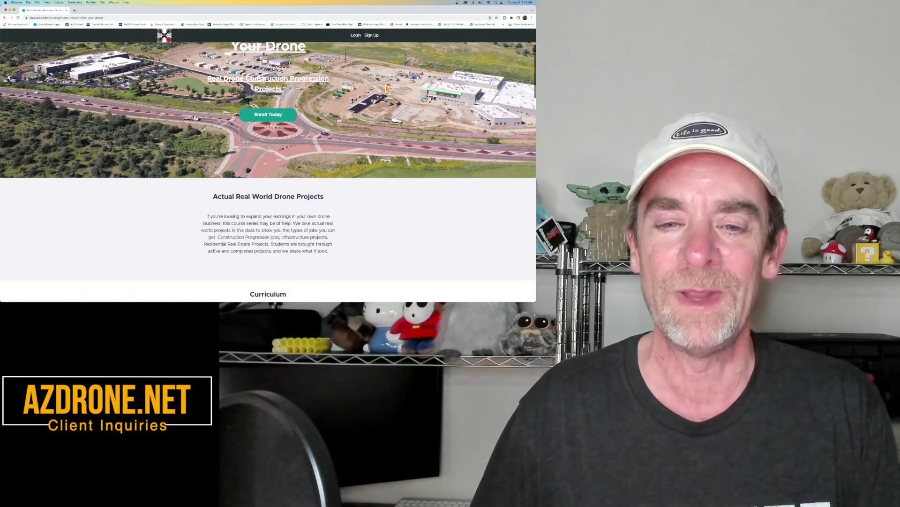
{"action": "scroll", "coordinate": [388, 90], "scroll_direction": "down", "scroll_amount": 3}
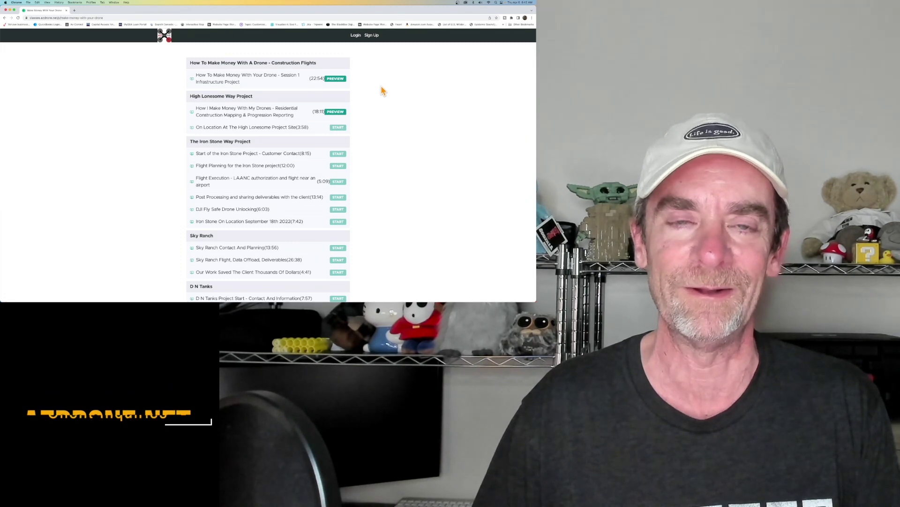
{"action": "scroll", "coordinate": [384, 90], "scroll_direction": "up", "scroll_amount": 2}
{"action": "scroll", "coordinate": [383, 91], "scroll_direction": "up", "scroll_amount": 10}
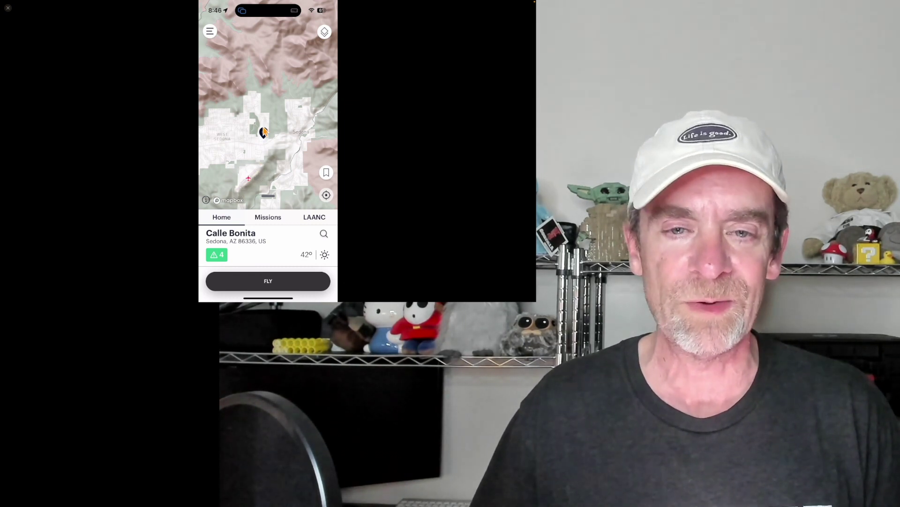
Zoom the Air Control map in on the Calle Bonita pin in Sedona, then fine-tune the zoom
{"action": "scroll", "coordinate": [266, 134], "scroll_direction": "up", "scroll_amount": 10}
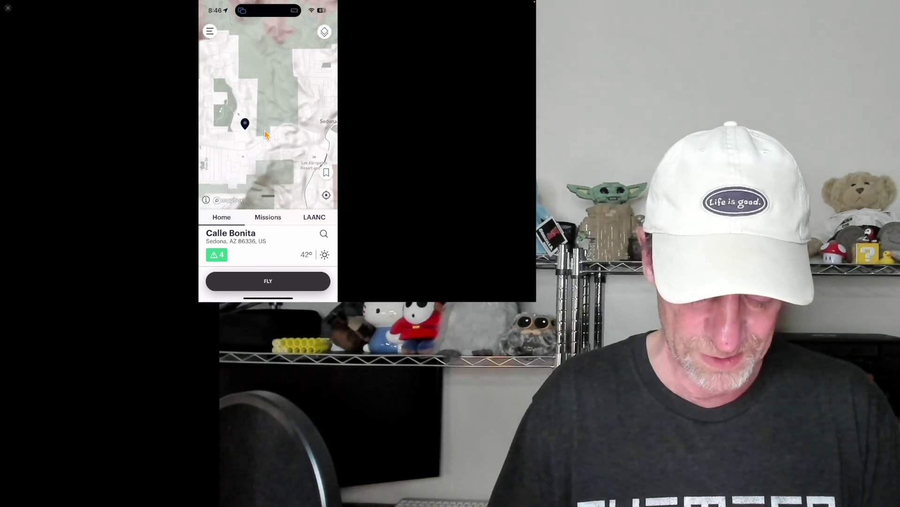
{"action": "scroll", "coordinate": [265, 134], "scroll_direction": "up", "scroll_amount": 10}
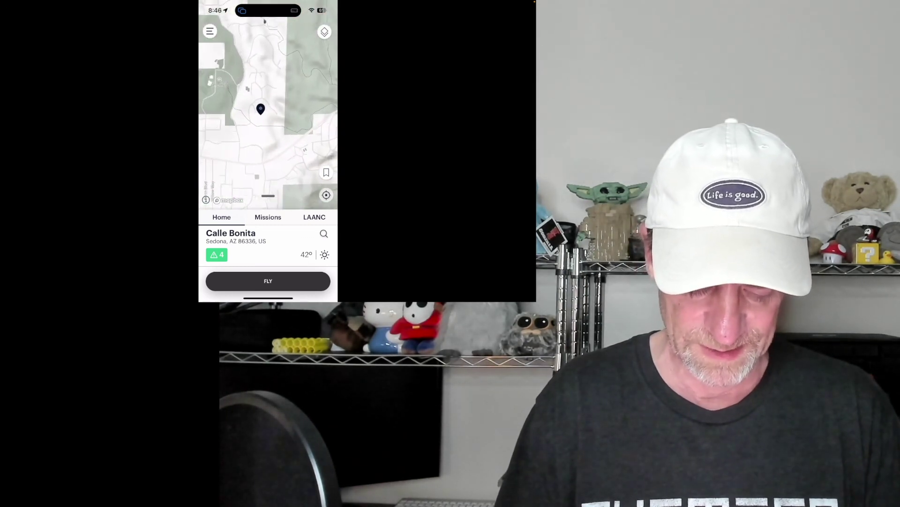
{"action": "scroll", "coordinate": [266, 135], "scroll_direction": "down", "scroll_amount": 10}
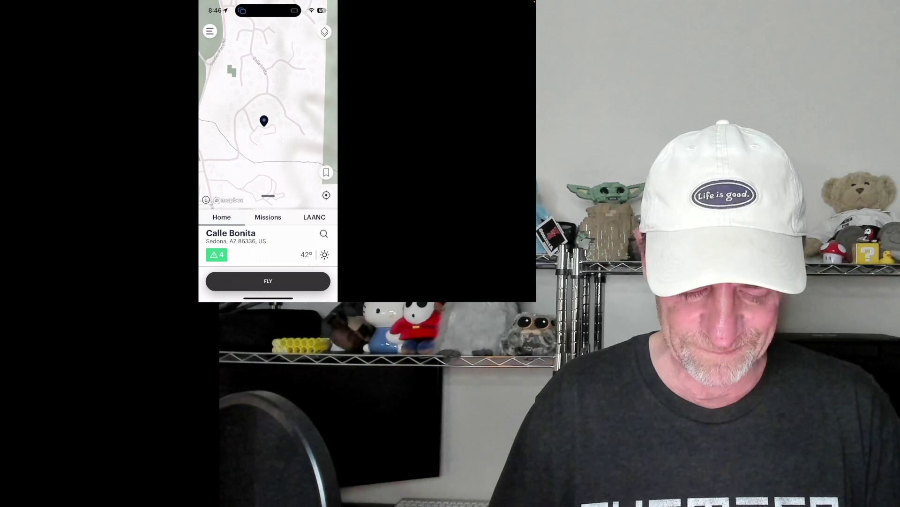
{"action": "scroll", "coordinate": [265, 134], "scroll_direction": "down", "scroll_amount": 2}
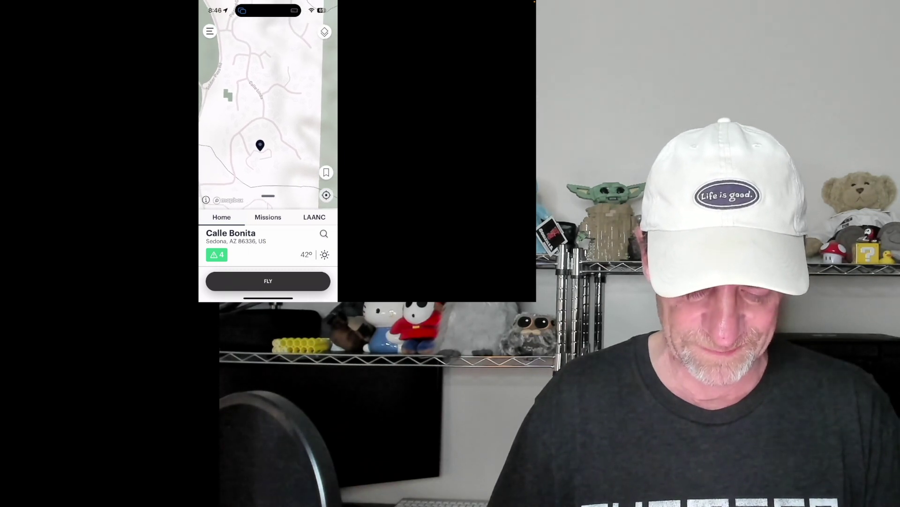
{"action": "scroll", "coordinate": [249, 73], "scroll_direction": "up", "scroll_amount": 2}
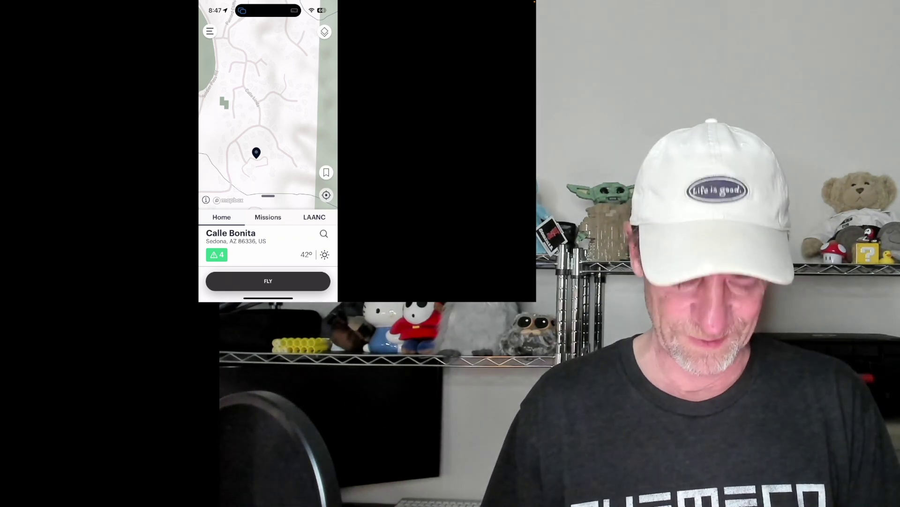
Leave the map app and stop iPhone screen mirroring from Control Center, returning to the Chrome course page
{"action": "left_click_drag", "start_coordinate": [268, 298], "coordinate": [268, 187]}
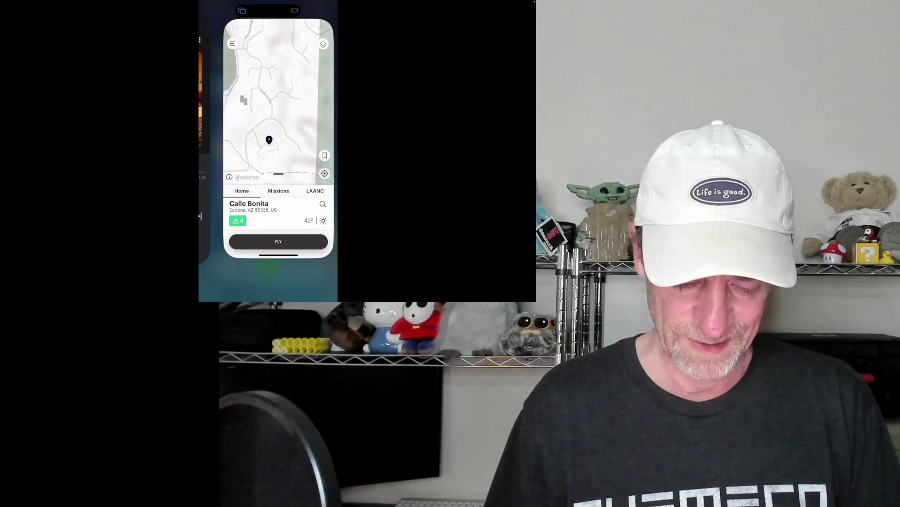
{"action": "left_click_drag", "start_coordinate": [235, 141], "coordinate": [309, 141]}
{"action": "left_click_drag", "start_coordinate": [268, 298], "coordinate": [268, 164]}
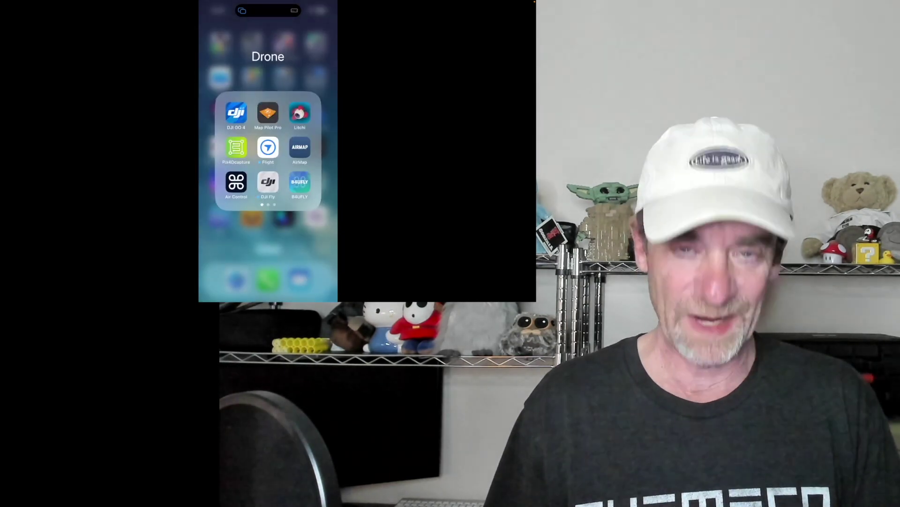
{"action": "left_click_drag", "start_coordinate": [323, 4], "coordinate": [323, 188]}
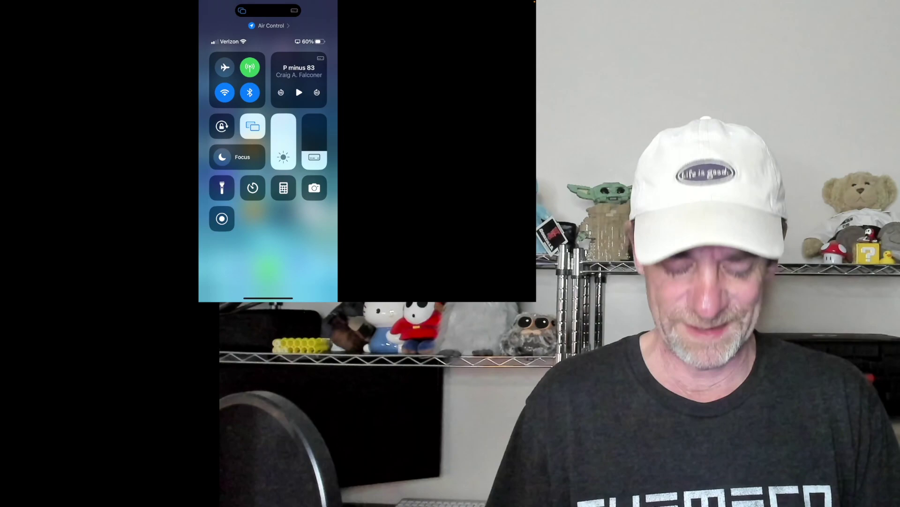
{"action": "left_click", "coordinate": [252, 125]}
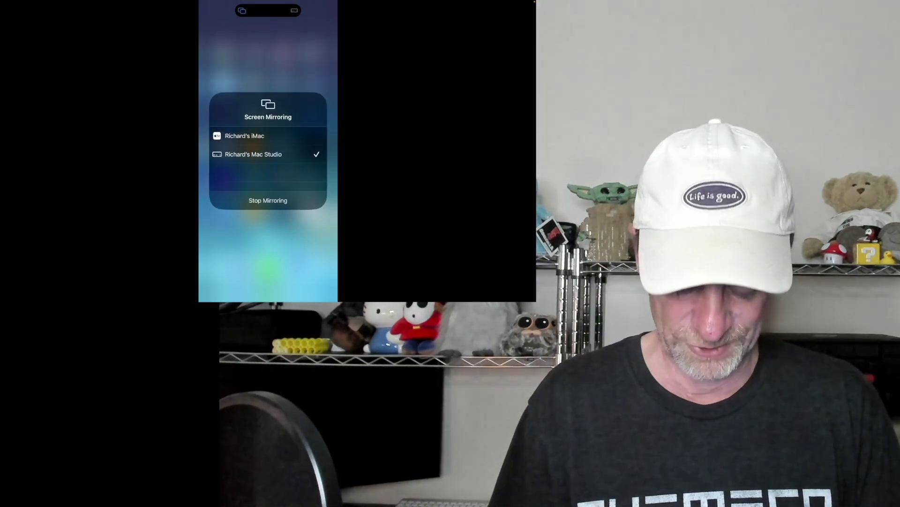
{"action": "left_click", "coordinate": [257, 201]}
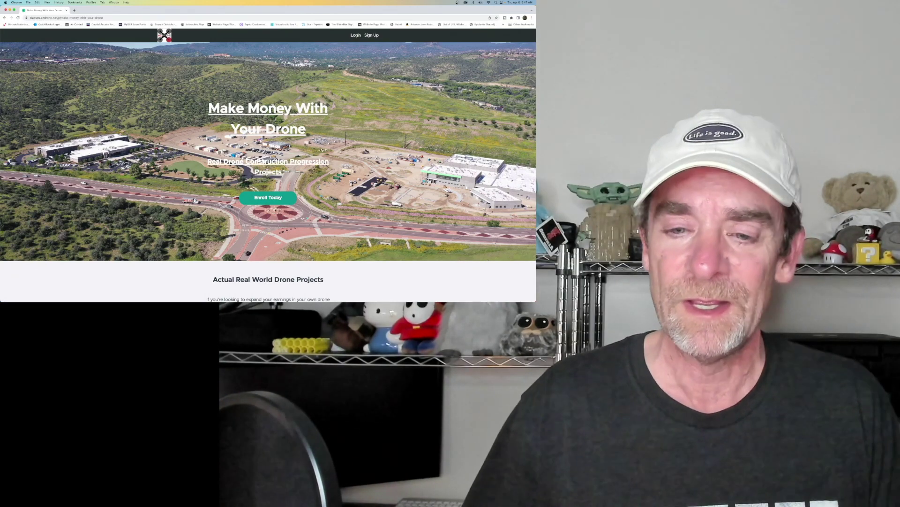
Launch QGIS from the macOS Dock
{"action": "mouse_move", "coordinate": [380, 297]}
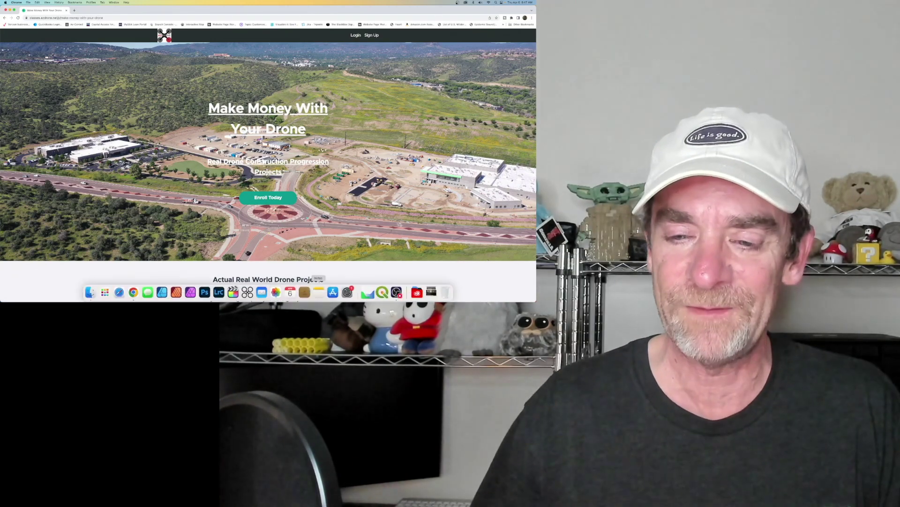
{"action": "left_click", "coordinate": [383, 293]}
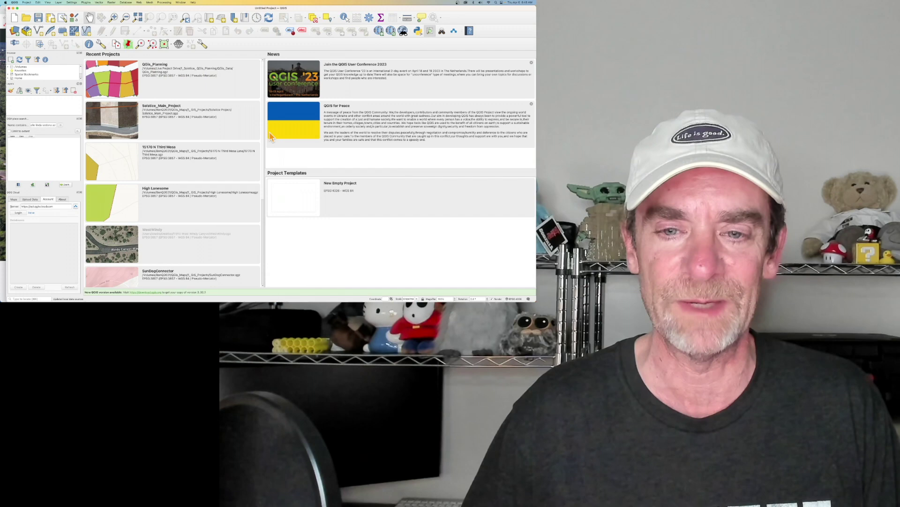
Start a New Empty Project and show the QuickMapServices basemap provider list
{"action": "left_click", "coordinate": [340, 201]}
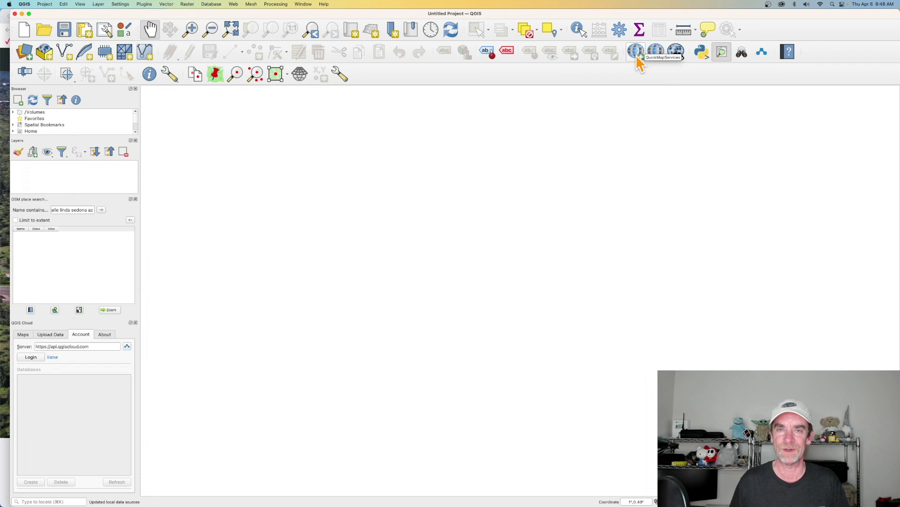
{"action": "left_click", "coordinate": [635, 54]}
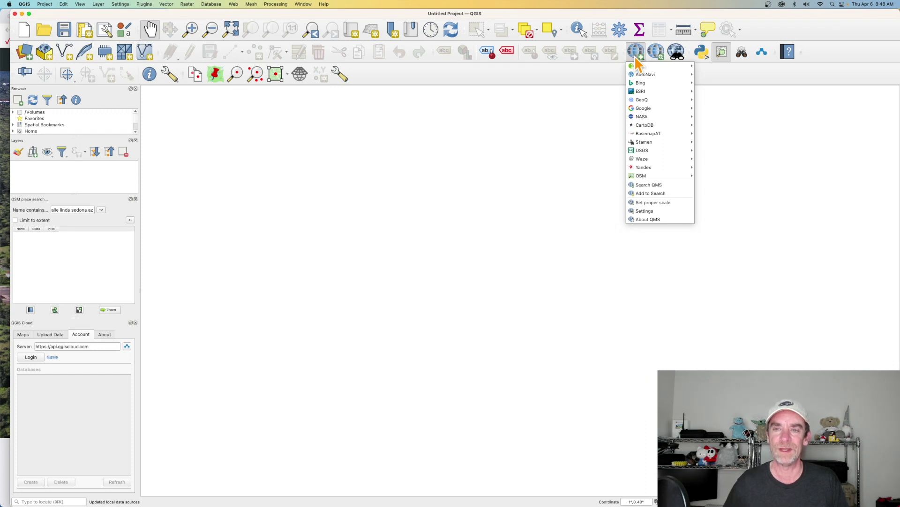
Add the ESRI > ESRI Topo basemap layer, then zoom in and shift the world map up
{"action": "mouse_move", "coordinate": [647, 92]}
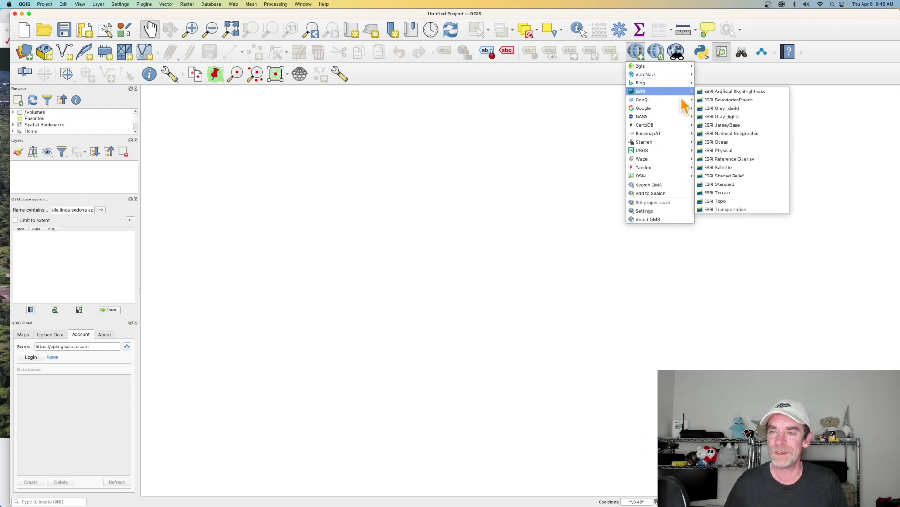
{"action": "left_click", "coordinate": [726, 202]}
{"action": "scroll", "coordinate": [519, 276], "scroll_direction": "up", "scroll_amount": 1}
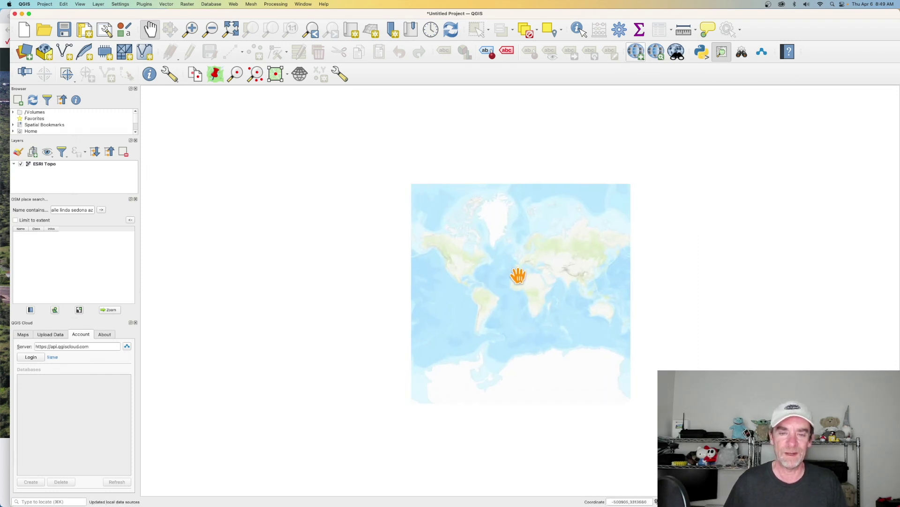
{"action": "scroll", "coordinate": [518, 276], "scroll_direction": "up", "scroll_amount": 1}
{"action": "left_click_drag", "start_coordinate": [505, 267], "coordinate": [503, 249]}
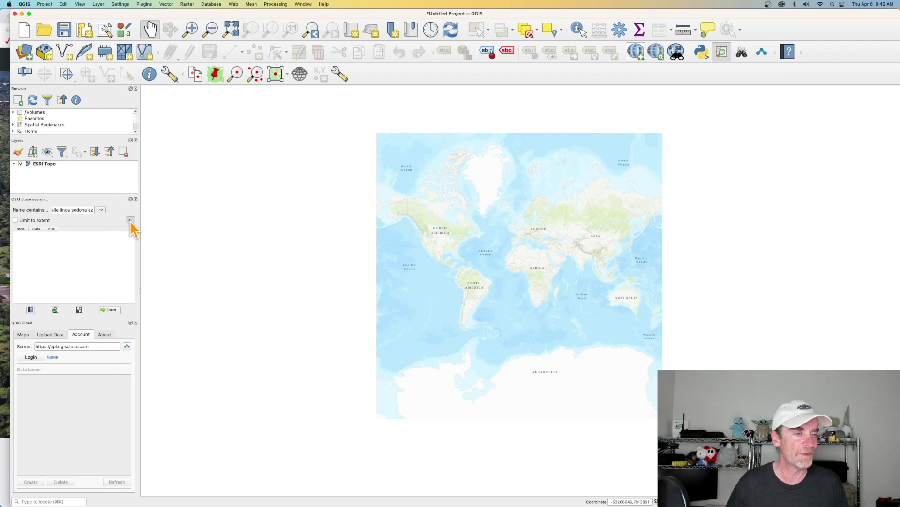
Search OSM places for Calle Linda and select the Calle Linda, Sedona result
{"action": "left_click", "coordinate": [101, 209]}
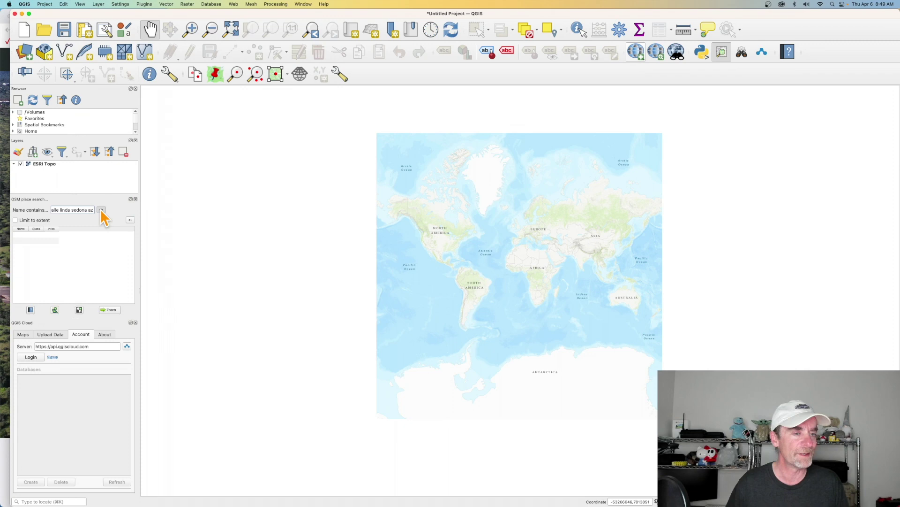
{"action": "left_click", "coordinate": [101, 210]}
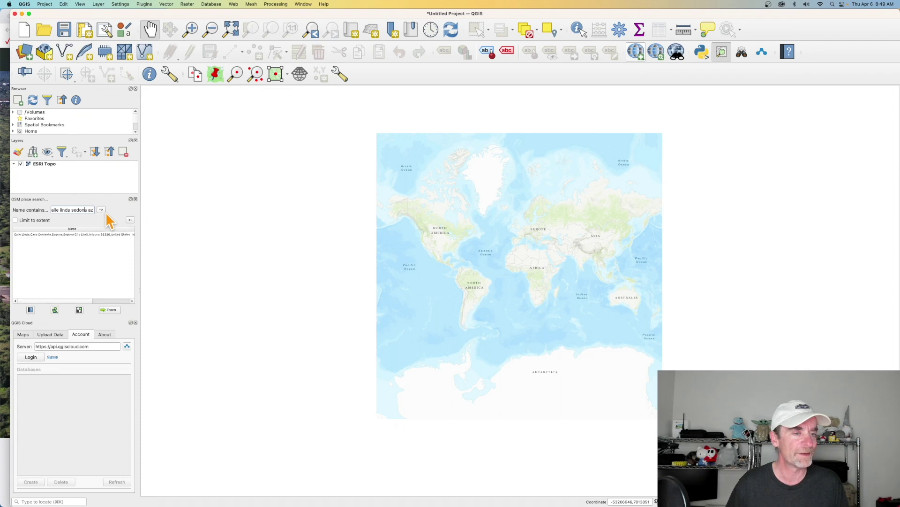
{"action": "left_click", "coordinate": [69, 234]}
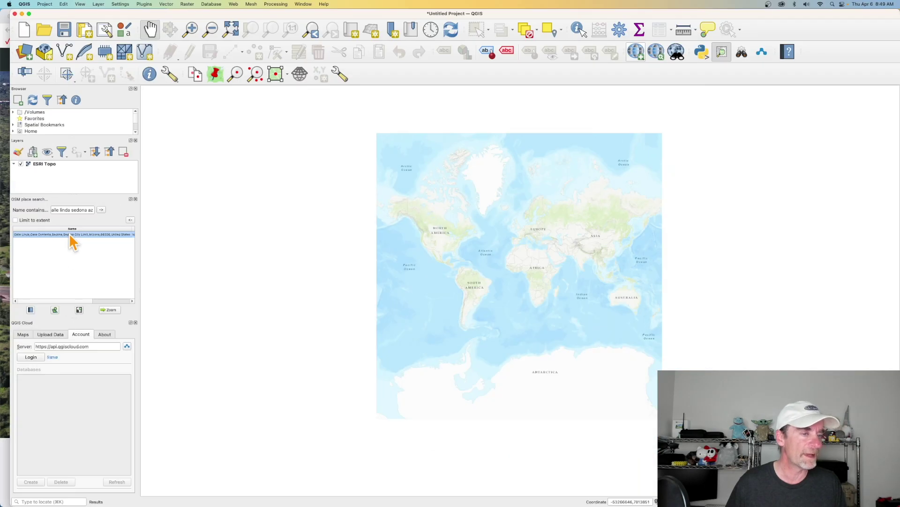
Zoom to the Calle Linda, Sedona result and pan south to frame its streets and buildings
{"action": "double_click", "coordinate": [69, 233]}
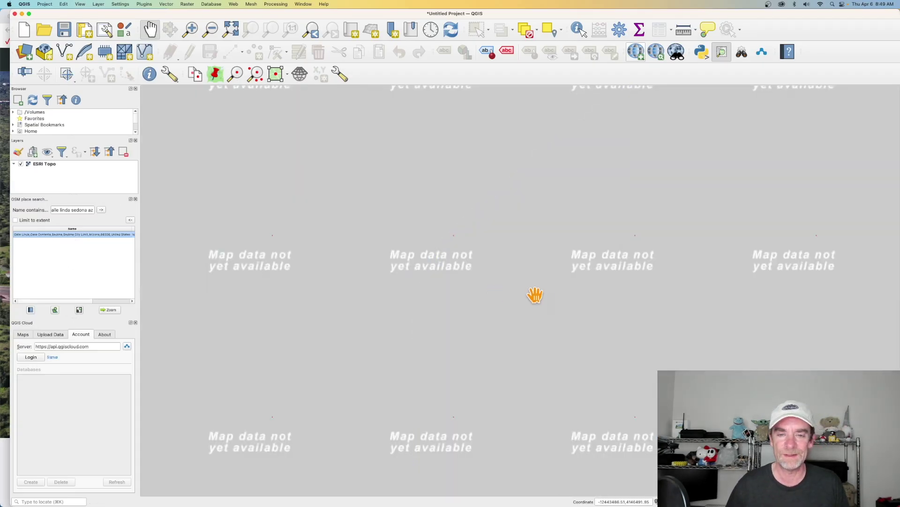
{"action": "scroll", "coordinate": [535, 295], "scroll_direction": "down", "scroll_amount": 5}
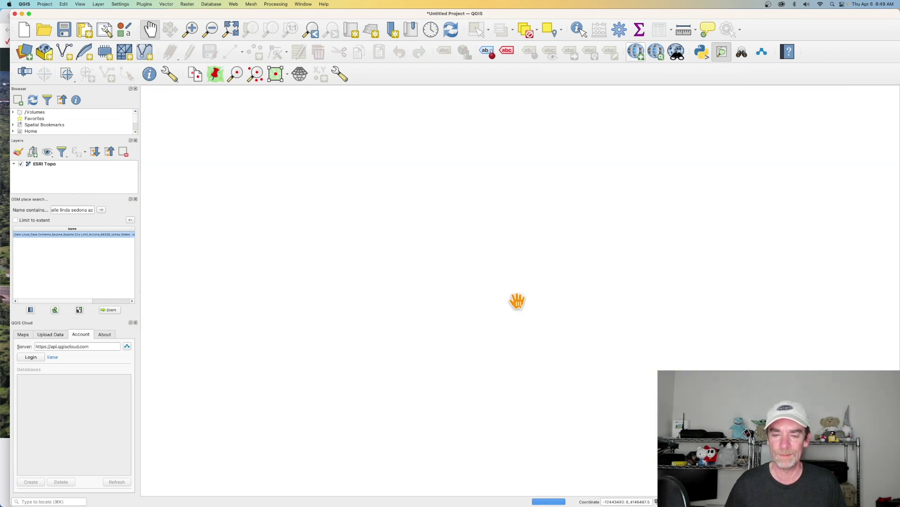
{"action": "left_click_drag", "start_coordinate": [523, 306], "coordinate": [502, 304]}
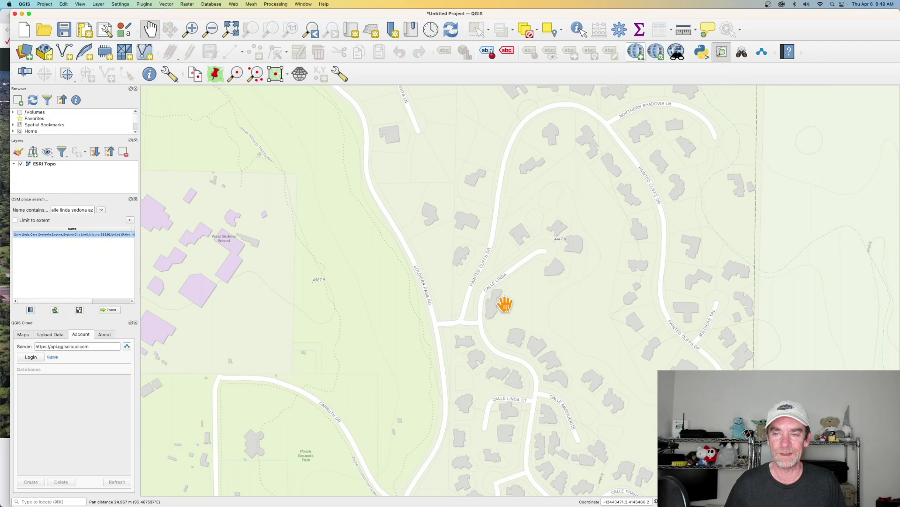
{"action": "left_click_drag", "start_coordinate": [593, 364], "coordinate": [576, 254]}
{"action": "left_click_drag", "start_coordinate": [607, 333], "coordinate": [579, 316]}
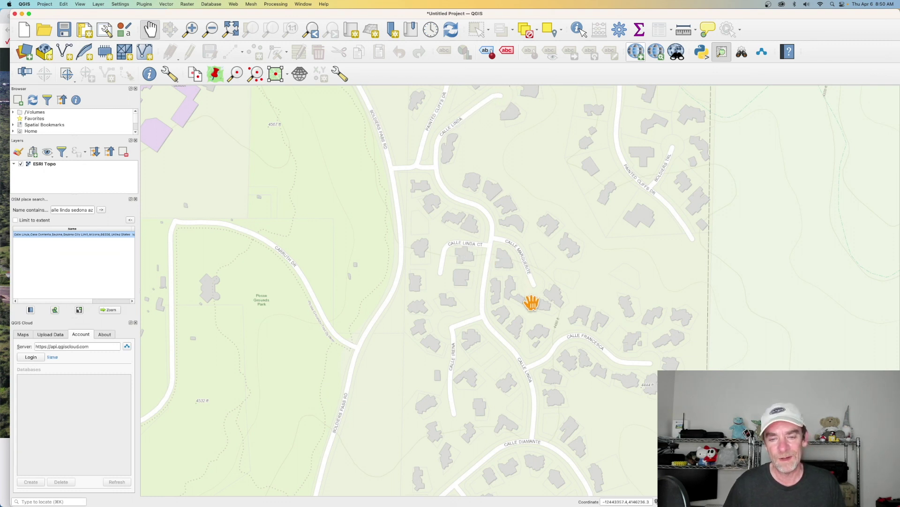
{"action": "left_click_drag", "start_coordinate": [502, 407], "coordinate": [503, 390]}
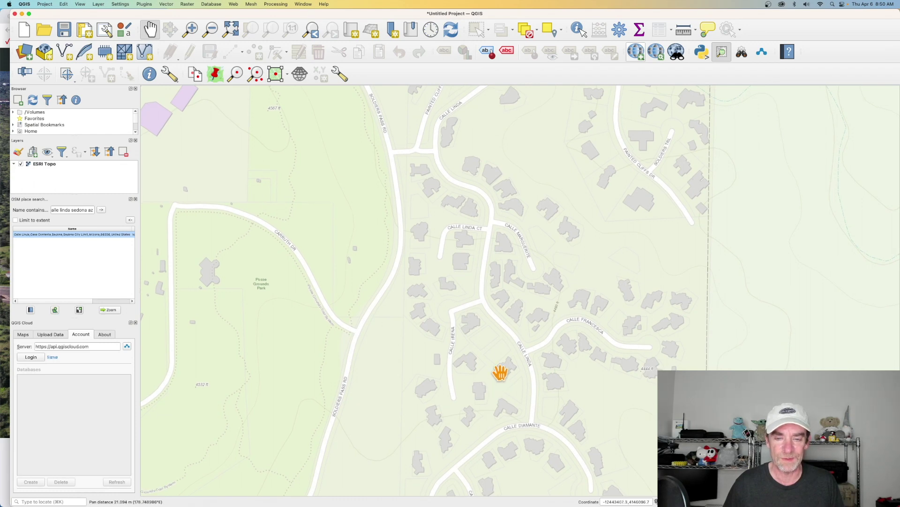
{"action": "scroll", "coordinate": [500, 373], "scroll_direction": "down", "scroll_amount": 2}
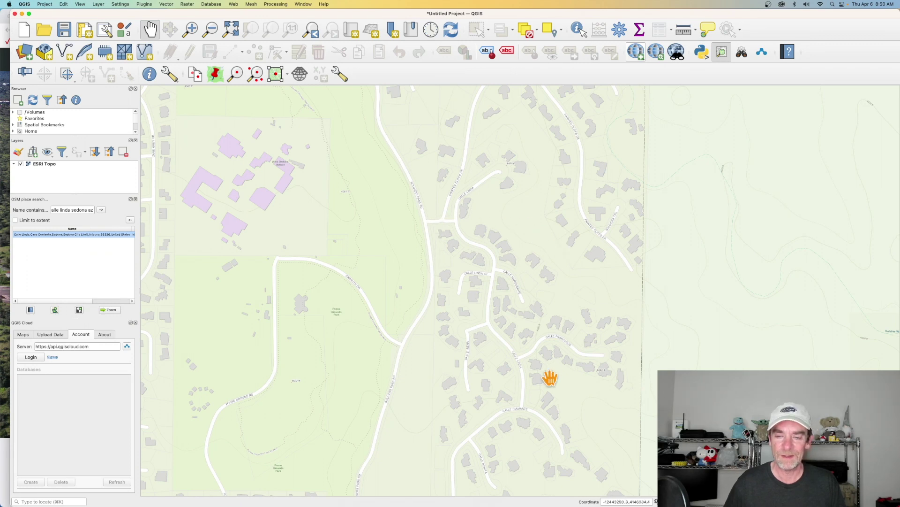
Pan the ESRI Topo map to center the Calle Linda streets, with the park to the west
{"action": "left_click_drag", "start_coordinate": [550, 378], "coordinate": [549, 316]}
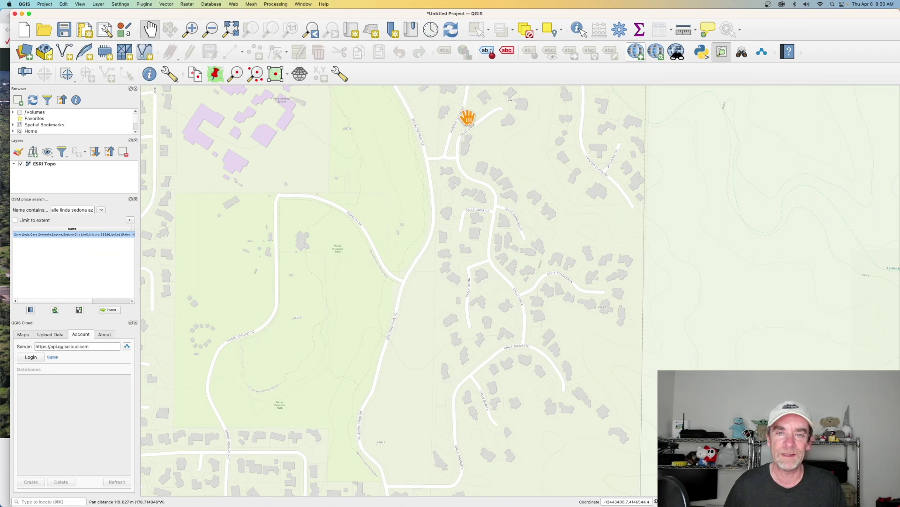
{"action": "left_click_drag", "start_coordinate": [493, 160], "coordinate": [491, 155]}
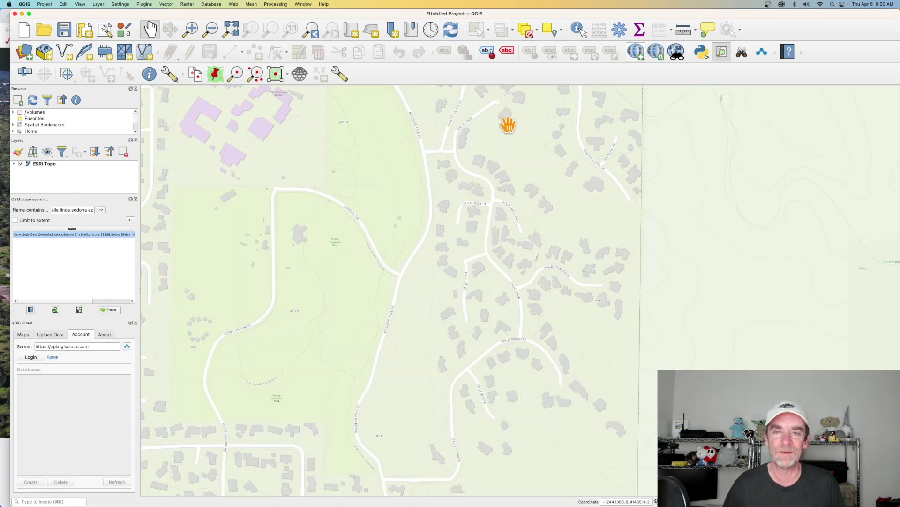
{"action": "left_click_drag", "start_coordinate": [508, 125], "coordinate": [515, 142]}
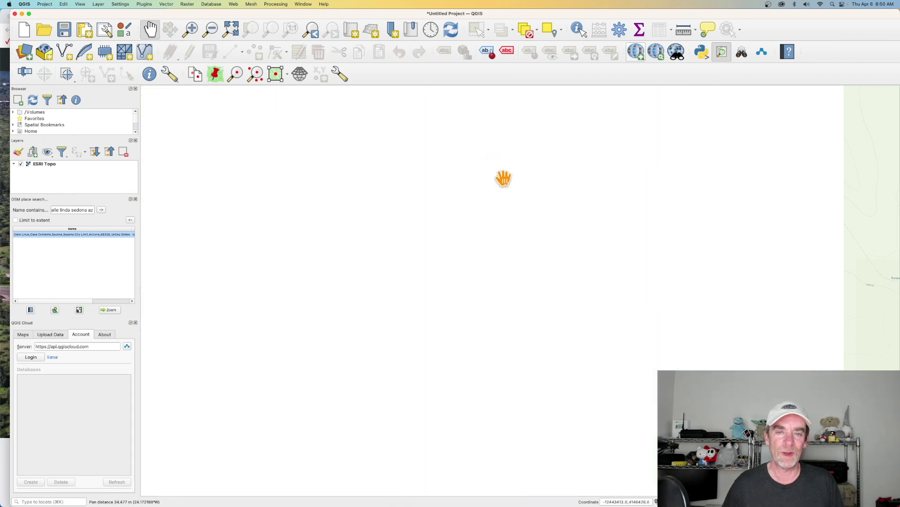
{"action": "left_click_drag", "start_coordinate": [452, 233], "coordinate": [458, 233]}
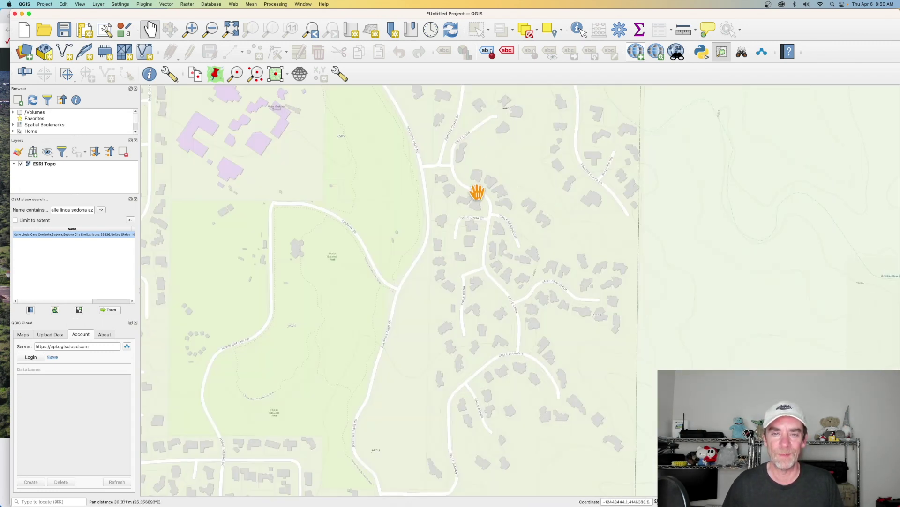
{"action": "left_click_drag", "start_coordinate": [454, 162], "coordinate": [440, 161]}
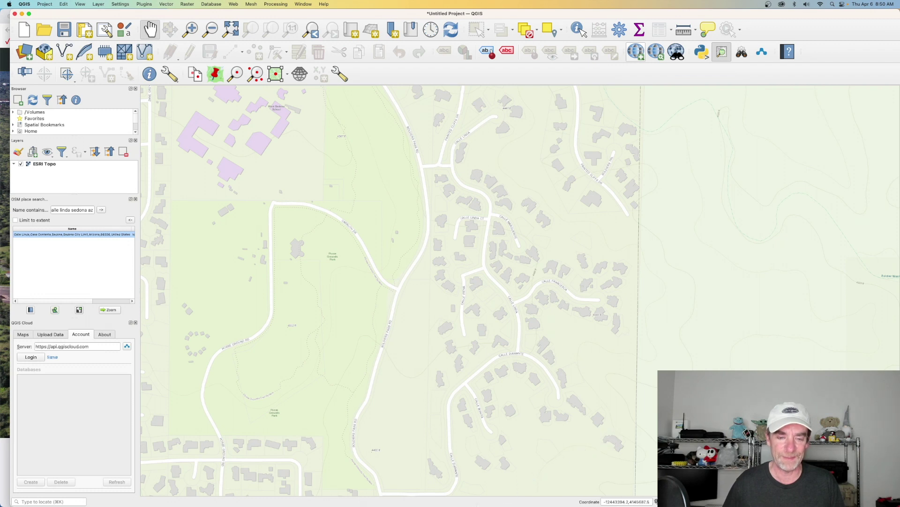
{"action": "left_click_drag", "start_coordinate": [465, 442], "coordinate": [465, 406]}
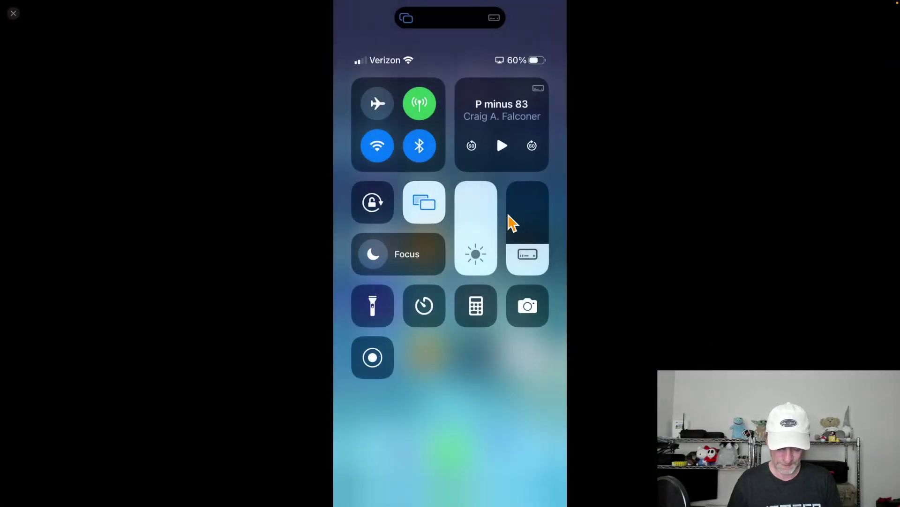
Launch Map Pilot Pro from the iPhone's Drone folder and show its Mission Plans list
{"action": "key", "text": "super+1"}
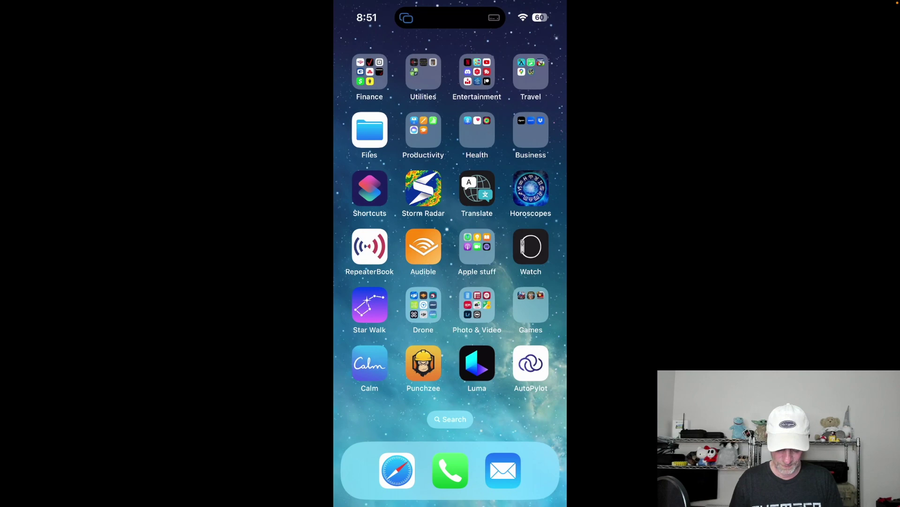
{"action": "left_click", "coordinate": [423, 305]}
{"action": "left_click", "coordinate": [450, 193]}
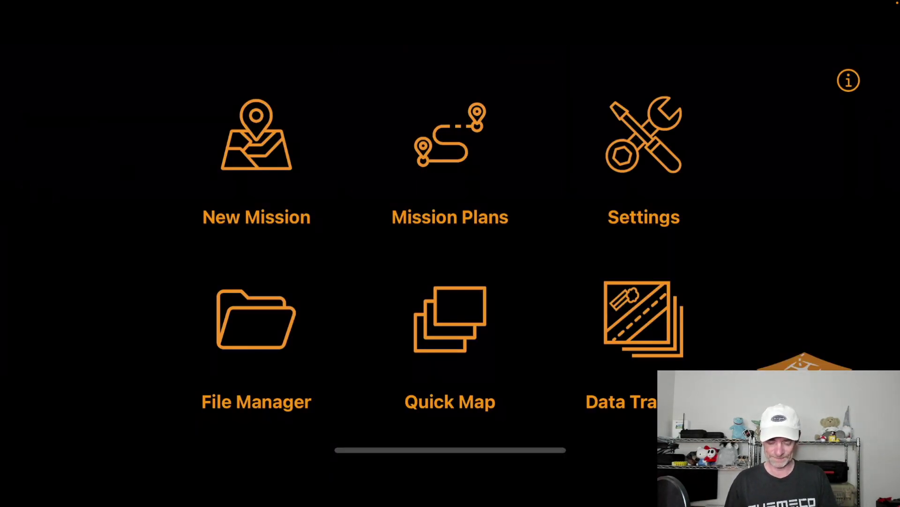
{"action": "left_click", "coordinate": [449, 183]}
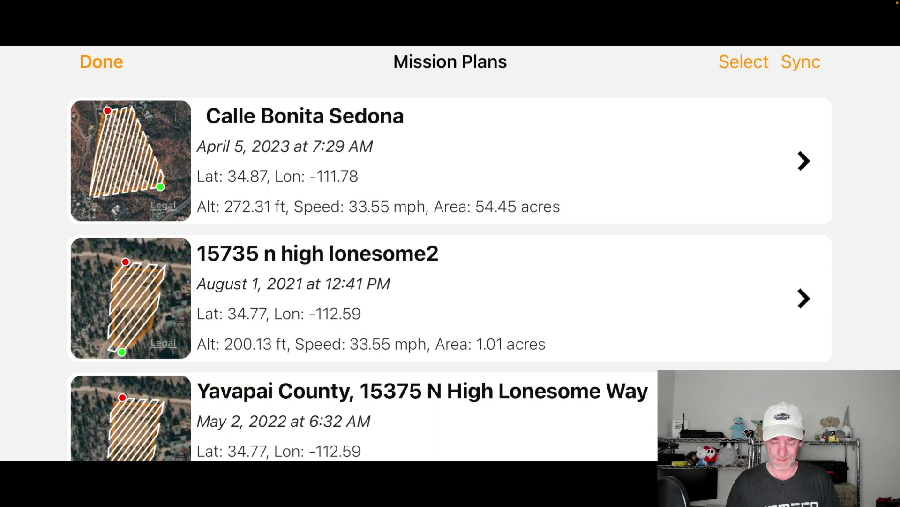
Open the Calle Bonita Sedona mission plan and bring up its altitude, speed and rotation settings
{"action": "left_click", "coordinate": [450, 160]}
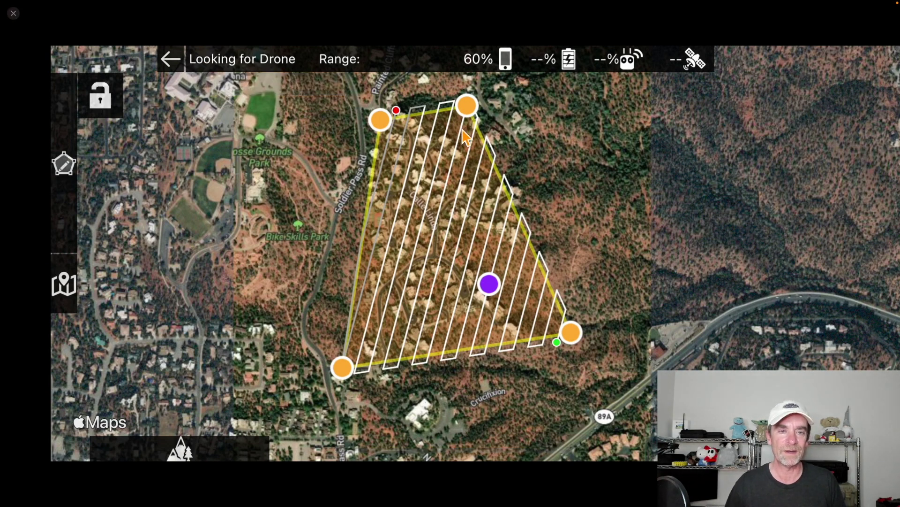
{"action": "left_click", "coordinate": [489, 151]}
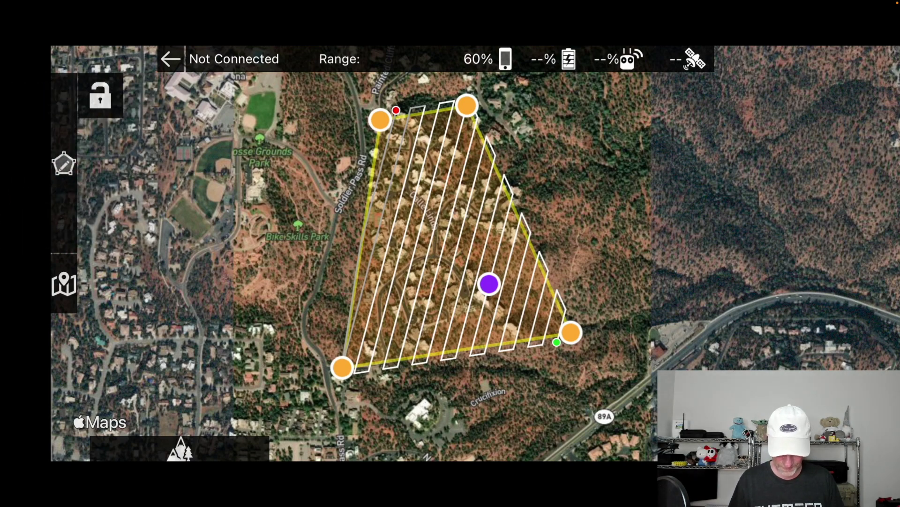
Close Map Pilot Pro and the Drone folder, then open Screen Mirroring in Control Center
{"action": "left_click_drag", "start_coordinate": [354, 458], "coordinate": [354, 328]}
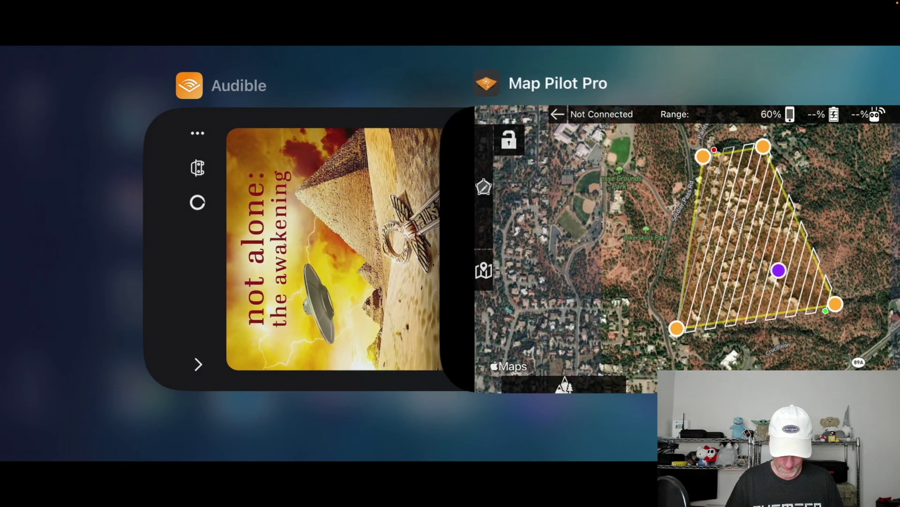
{"action": "left_click_drag", "start_coordinate": [685, 282], "coordinate": [685, 70]}
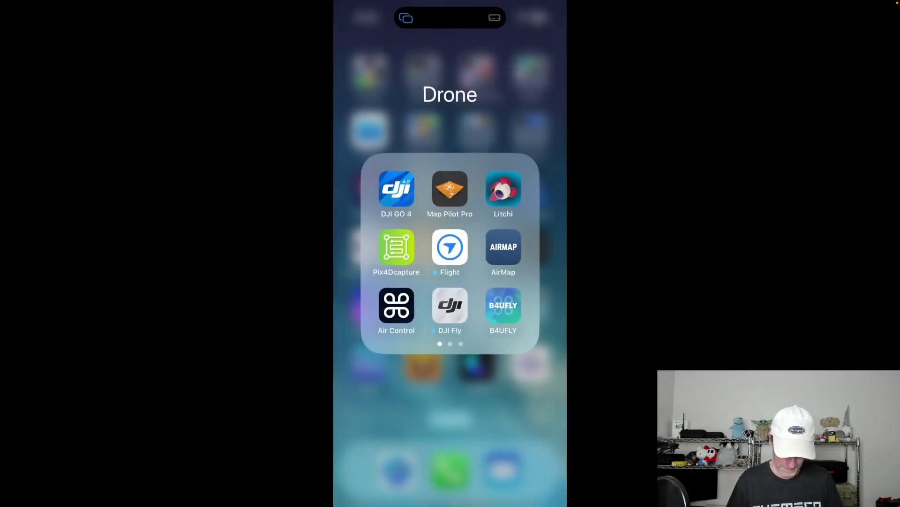
{"action": "left_click", "coordinate": [451, 413]}
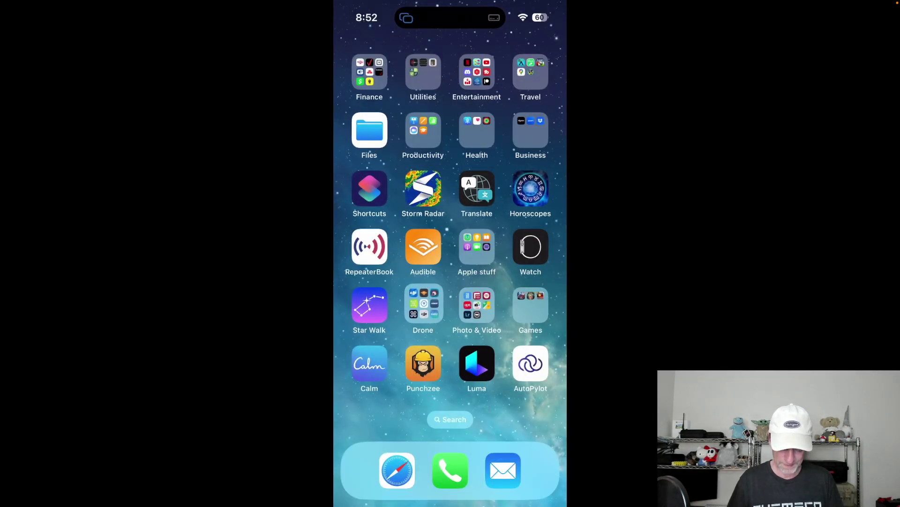
{"action": "left_click_drag", "start_coordinate": [540, 7], "coordinate": [539, 282]}
{"action": "left_click", "coordinate": [424, 209]}
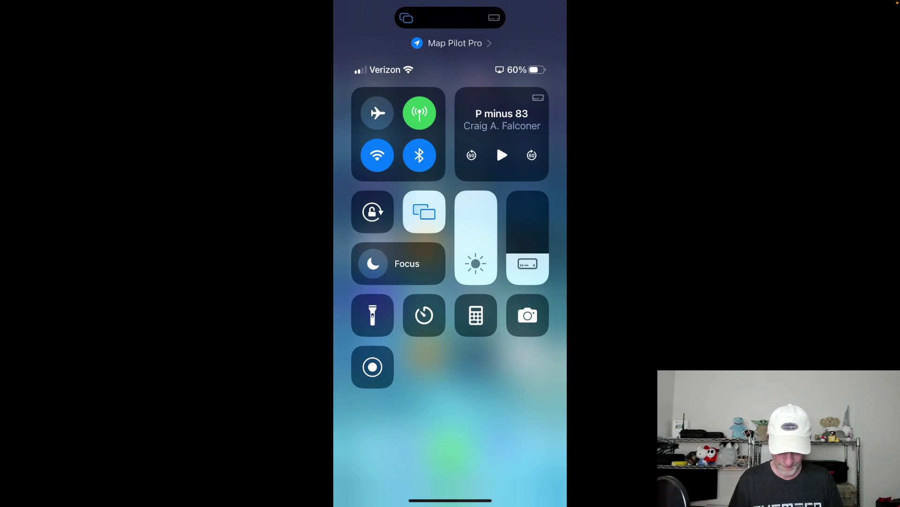